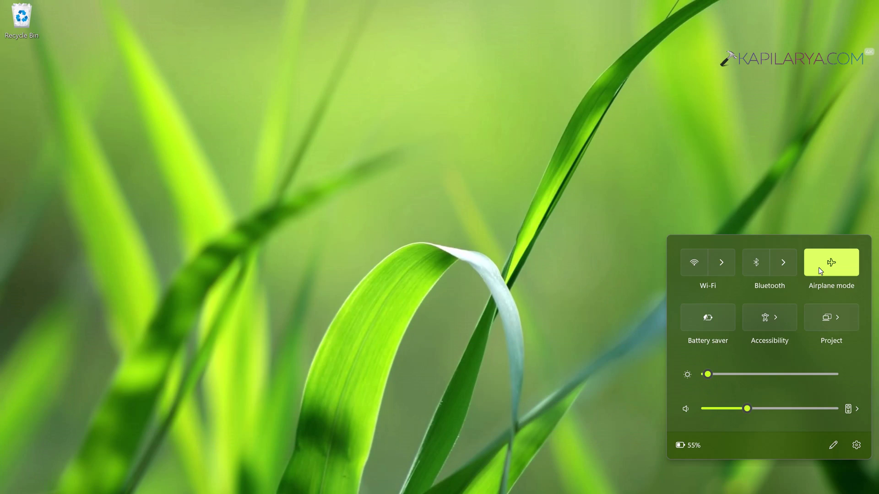
Step: Turn off the Airplane mode tile in Quick Settings so Wi-Fi reconnects
click(819, 267)
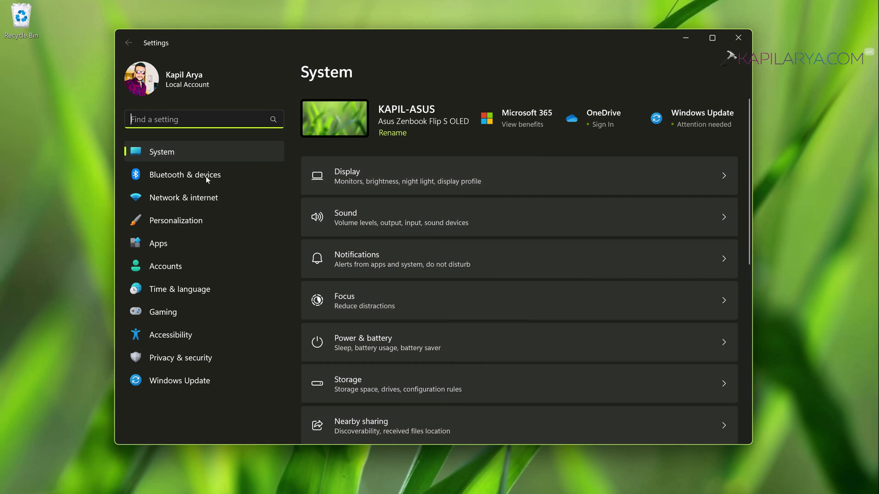
Step: Under Network & internet > Airplane mode, switch Airplane mode on and then back off
click(186, 199)
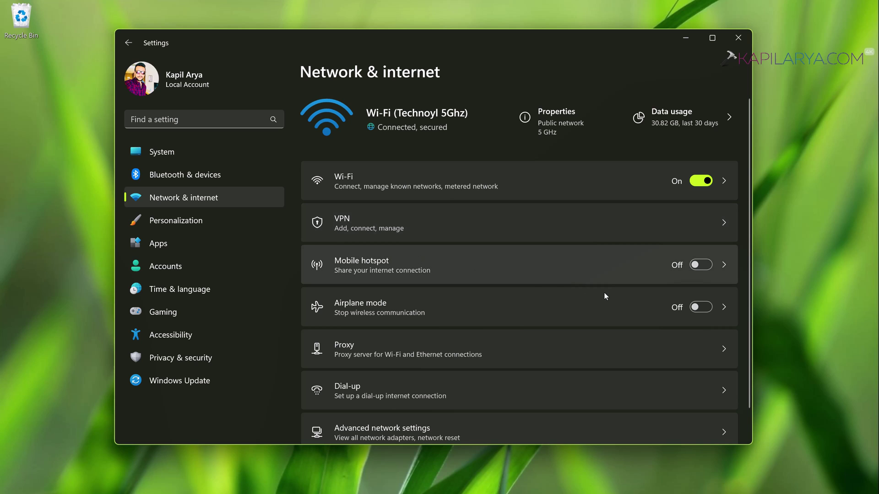
click(722, 312)
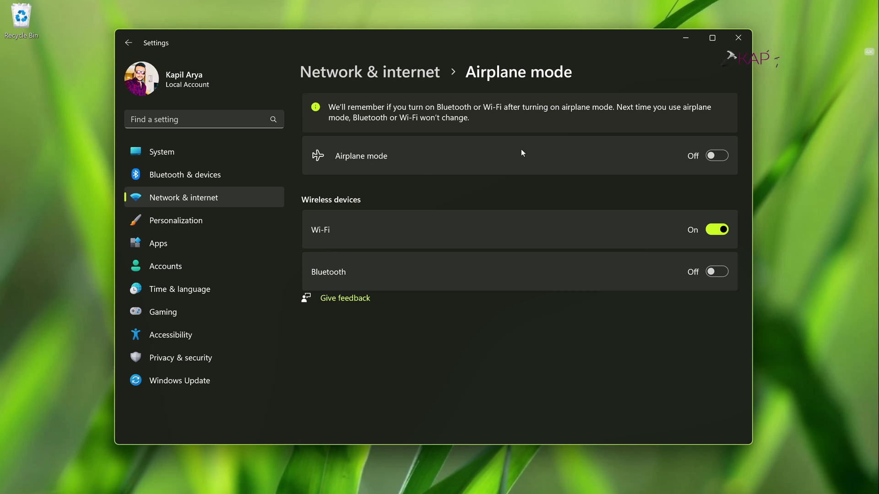
click(712, 157)
click(710, 158)
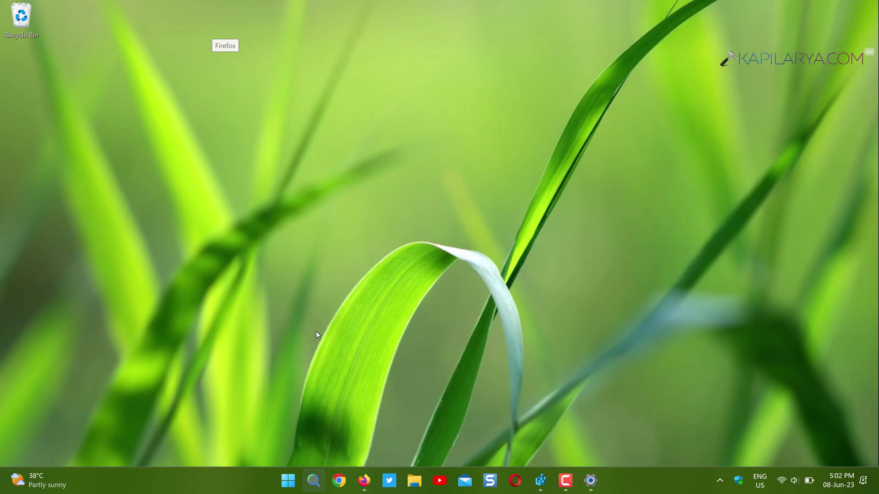
text(c)
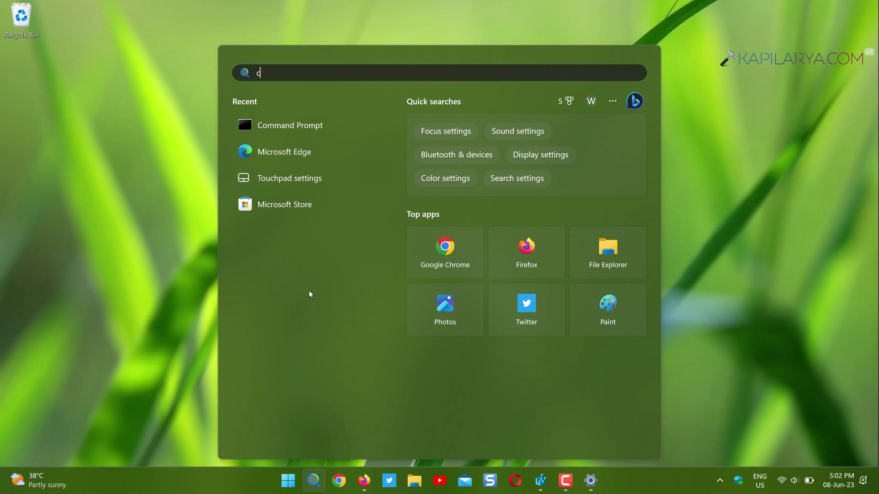
text(md)
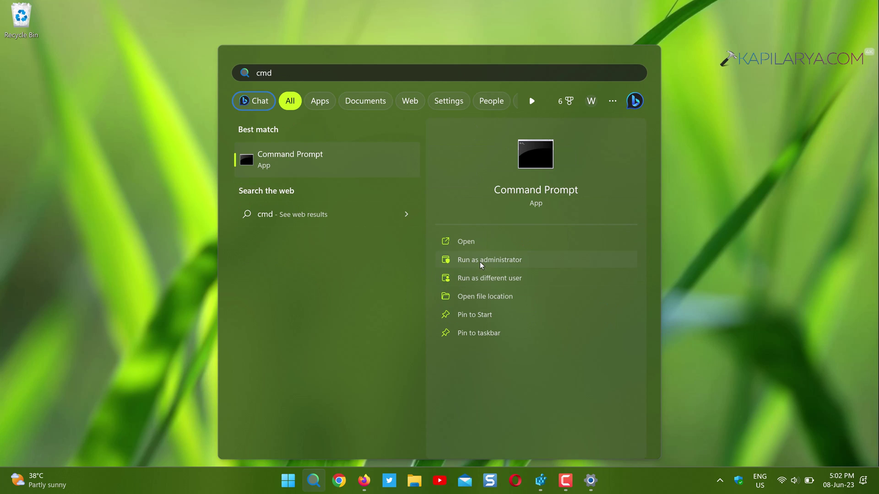
Step: Launch Command Prompt from the 'cmd' search result as administrator
click(480, 261)
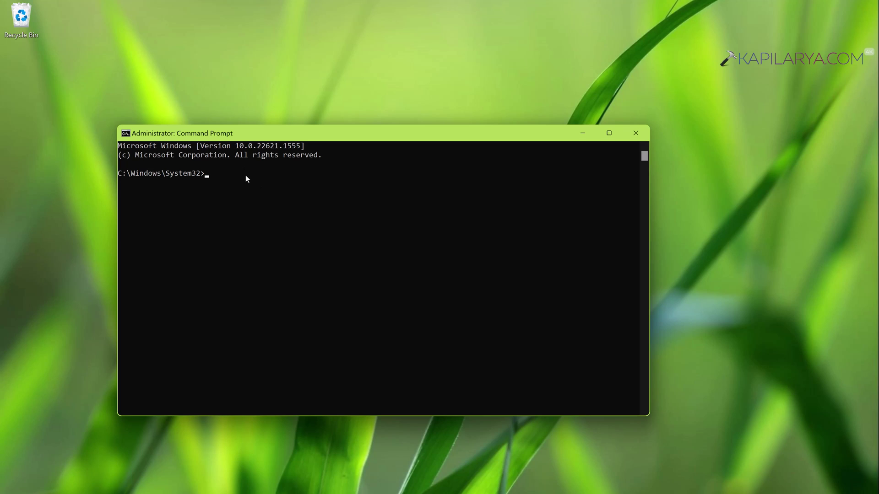
text(ipconfig /release)
Step: Run ipconfig /release, /flushdns and /renew, then close the console
key(Return)
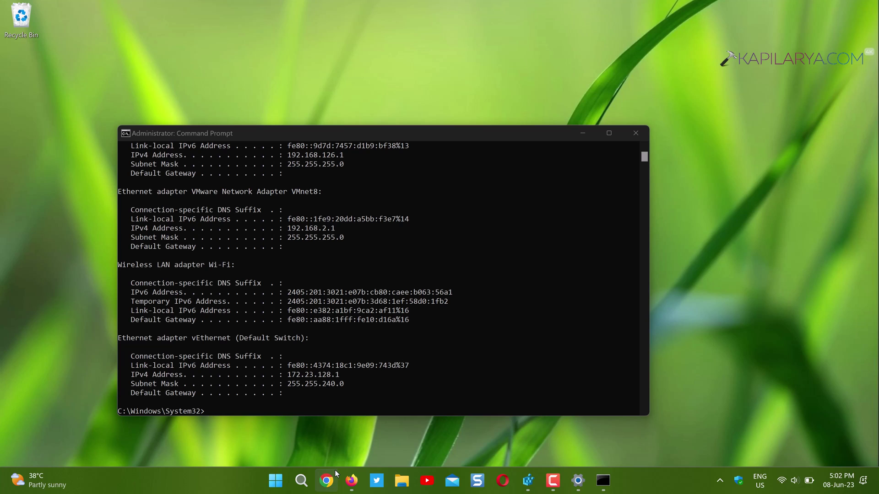
click(370, 336)
text(ipconfig /flushdns)
key(Return)
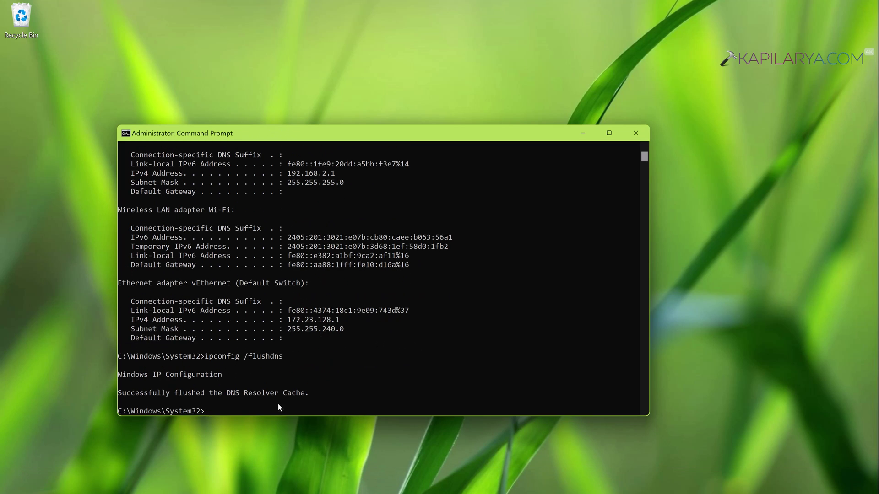
text(ipconfig /renew)
key(Return)
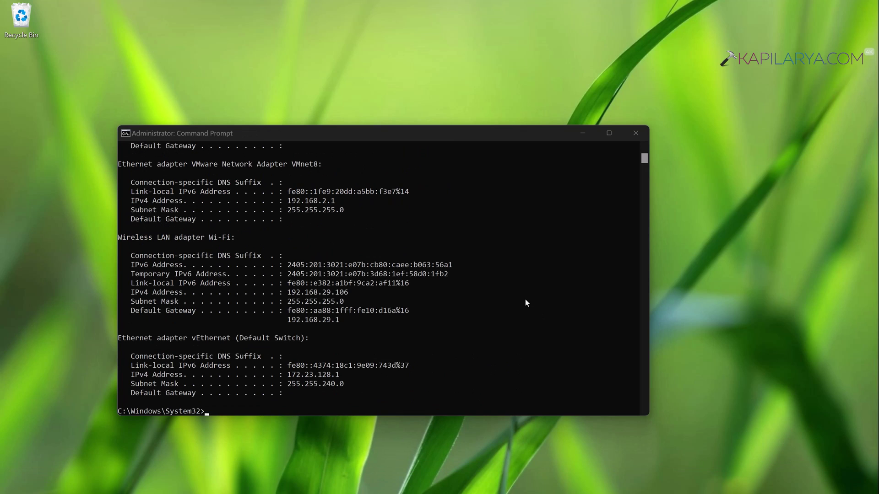
scroll(483, 274, up, 1)
scroll(483, 274, up, 1)
scroll(482, 274, up, 1)
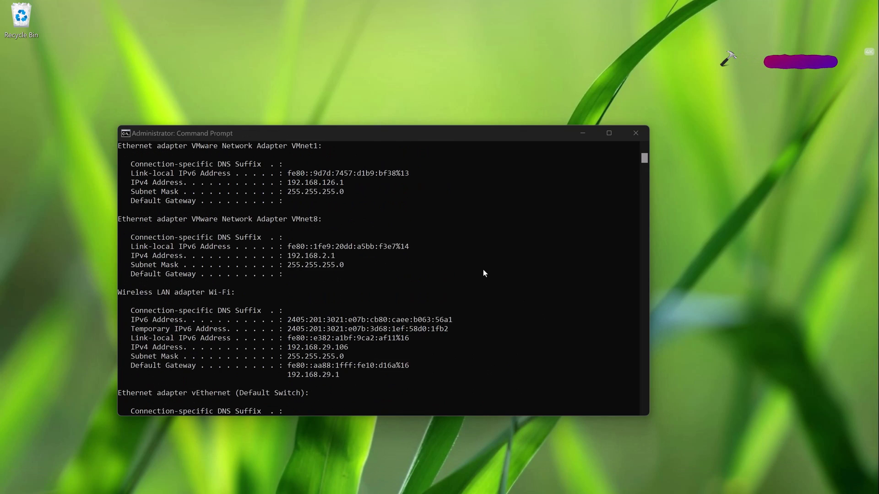
scroll(484, 271, up, 1)
scroll(484, 271, up, 2)
scroll(483, 272, up, 1)
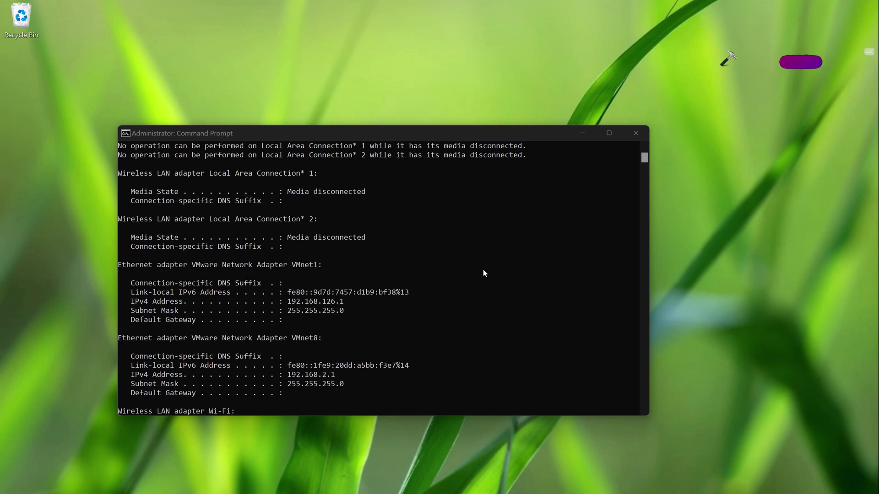
scroll(484, 270, up, 1)
scroll(483, 273, up, 2)
scroll(498, 247, down, 8)
scroll(549, 193, up, 4)
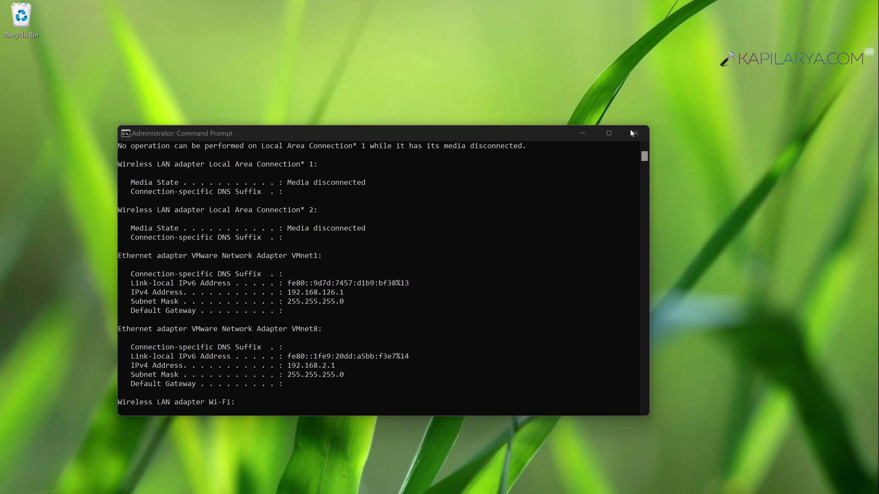
click(637, 133)
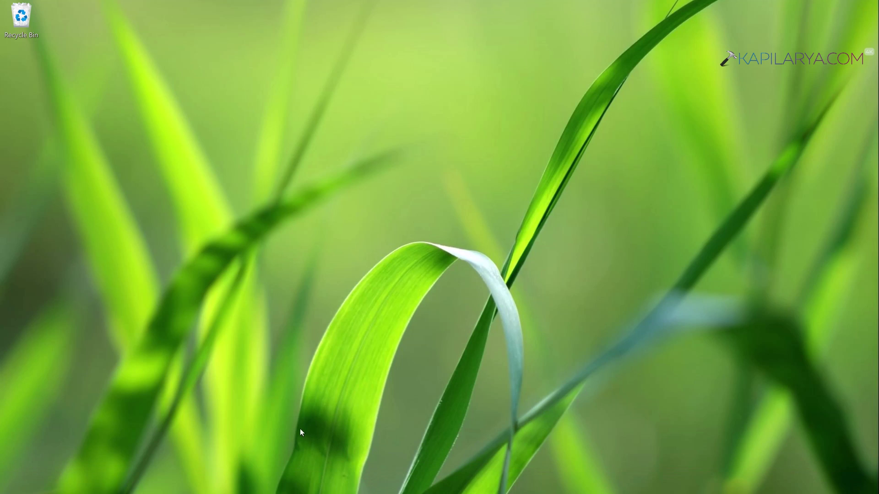
mouse_move(284, 489)
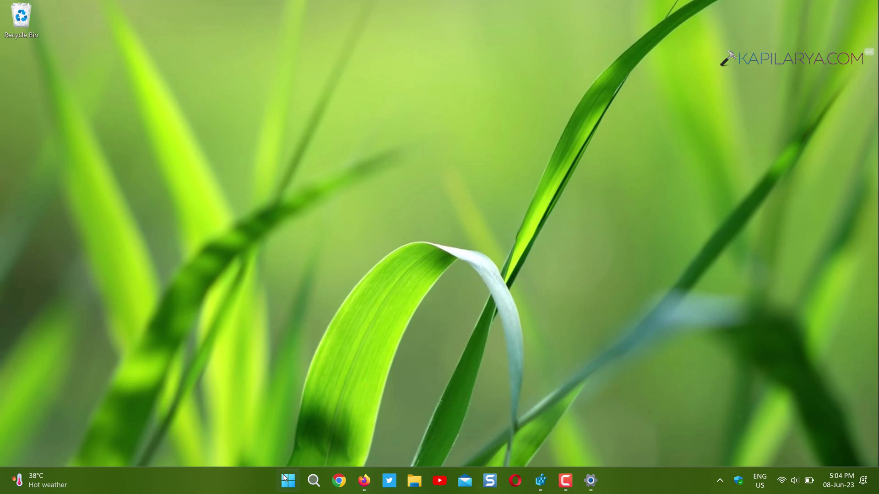
Step: Launch services.msc from the Run dialog via the Start right-click menu
right_click(286, 479)
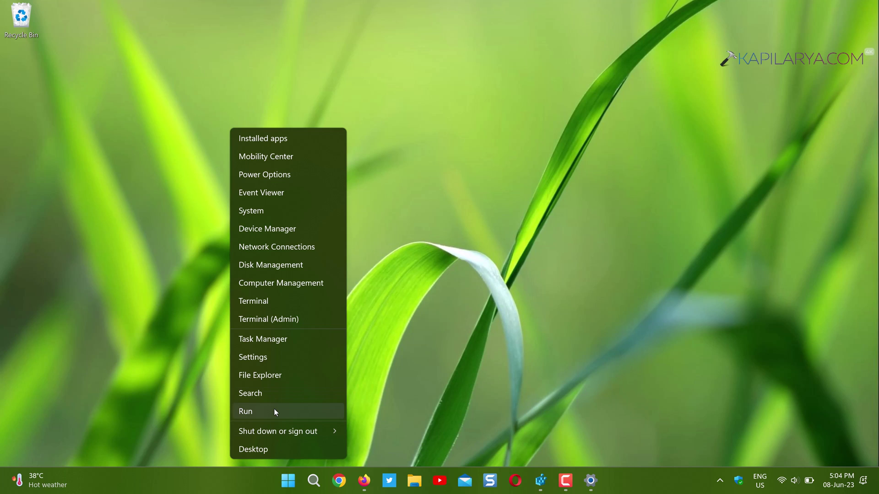
key(r)
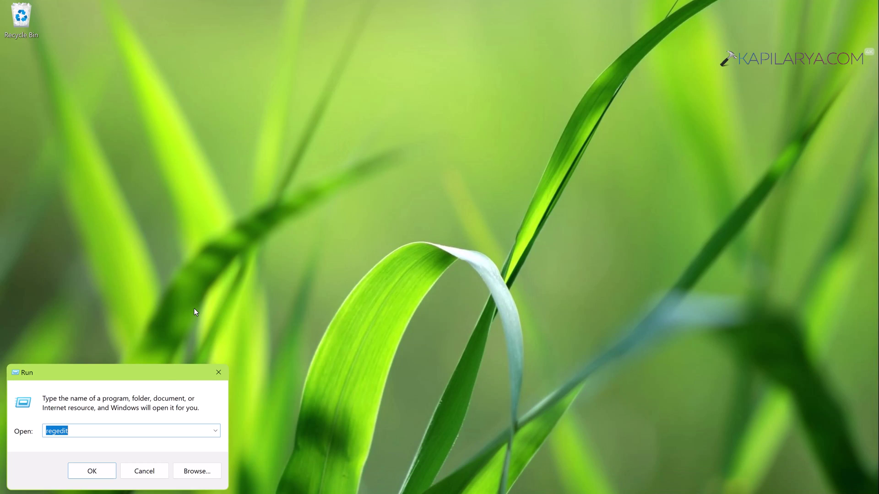
text(services)
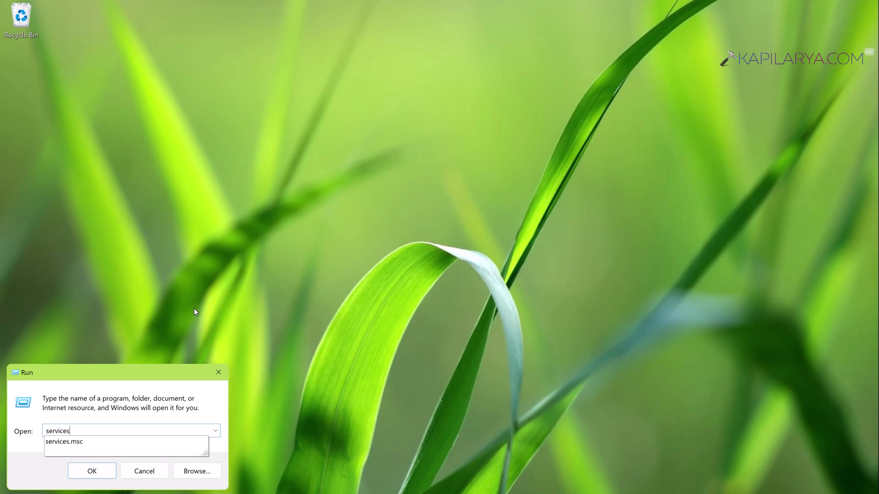
key(Down)
key(Return)
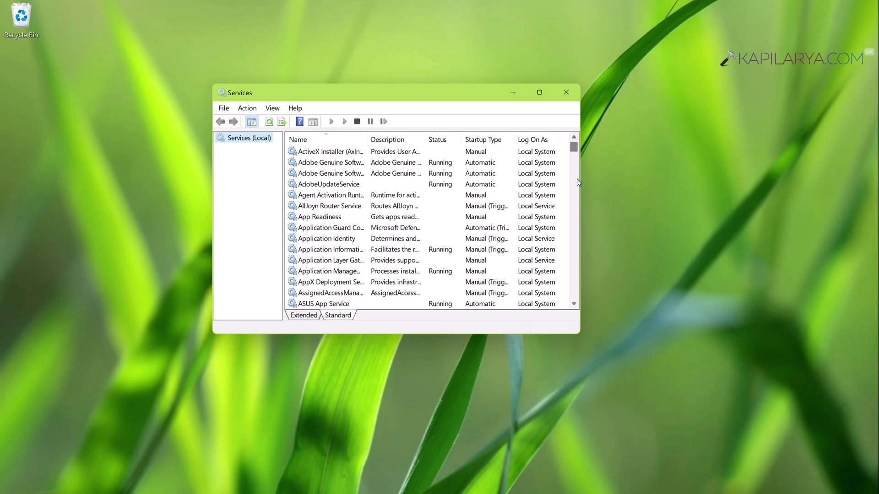
drag(573, 147, 573, 242)
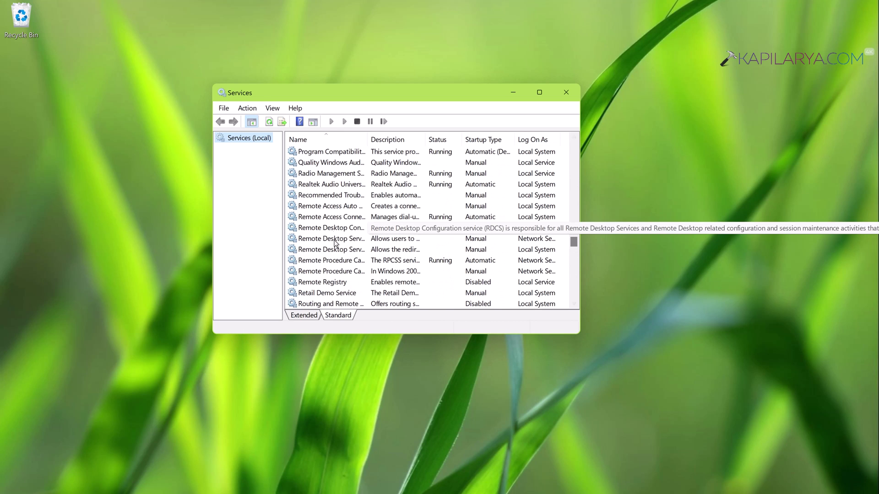
Step: Open the Radio Management Service properties, showing it running with Manual startup
click(332, 172)
drag(364, 136, 397, 140)
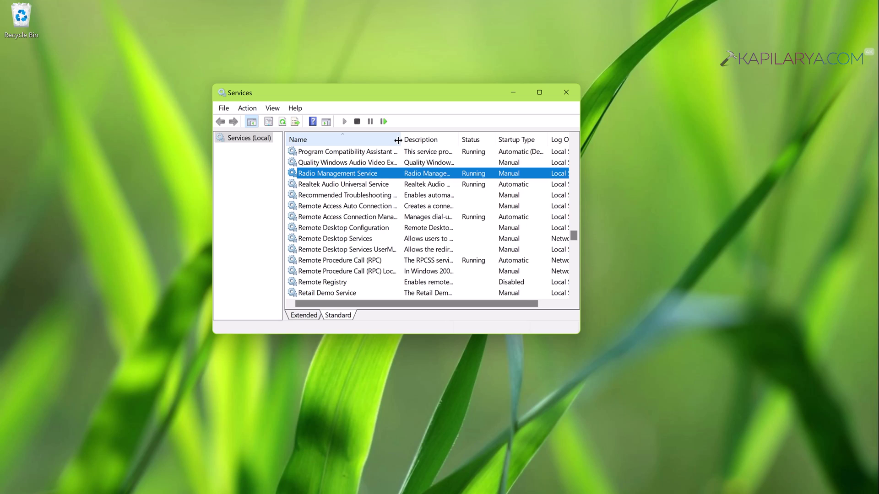
double_click(368, 174)
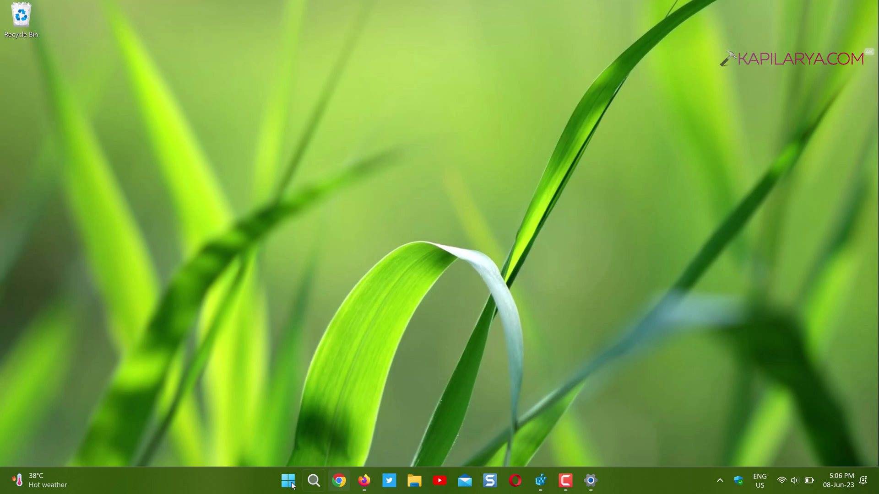
Step: Start regedit from the Run dialog to reach the RadioManagement\SystemRadioState key
right_click(289, 482)
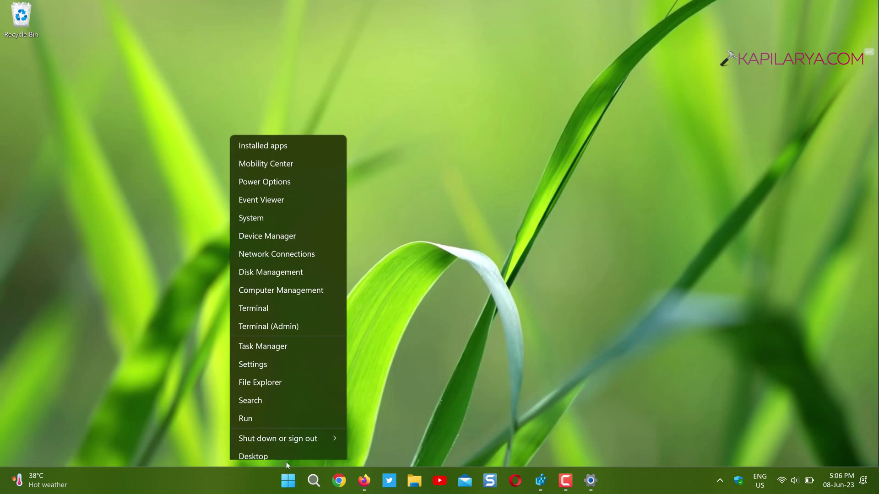
click(274, 411)
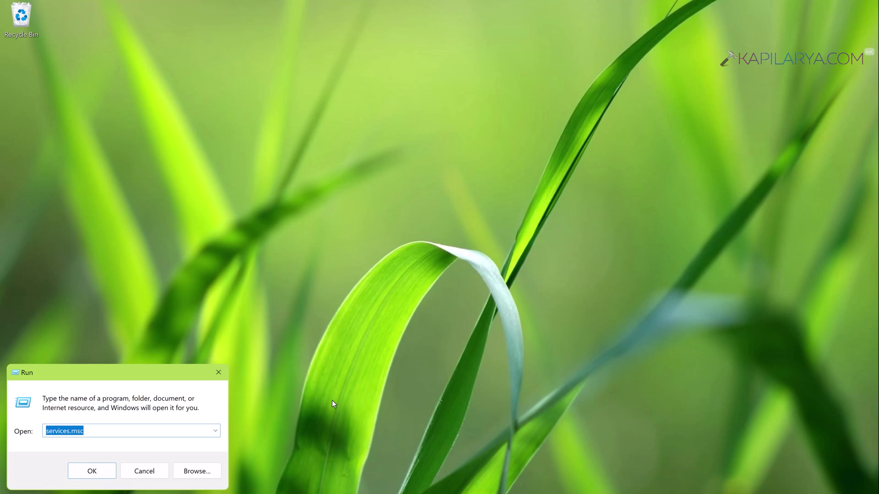
text(re)
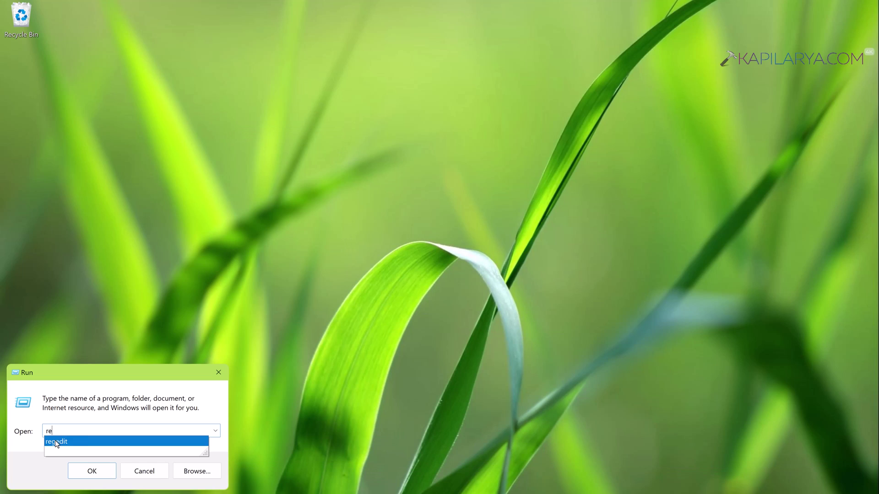
click(56, 443)
click(83, 471)
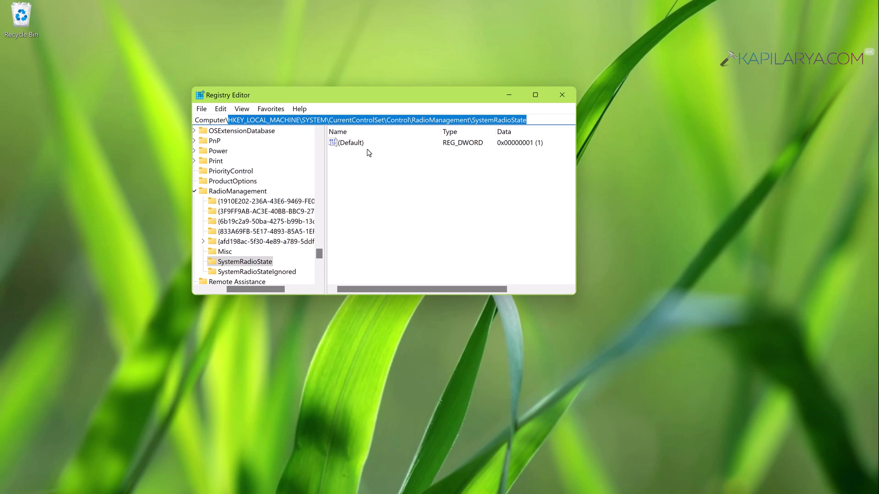
Step: Change the SystemRadioState (Default) value data from 1 to 0, then close Registry Editor
click(260, 264)
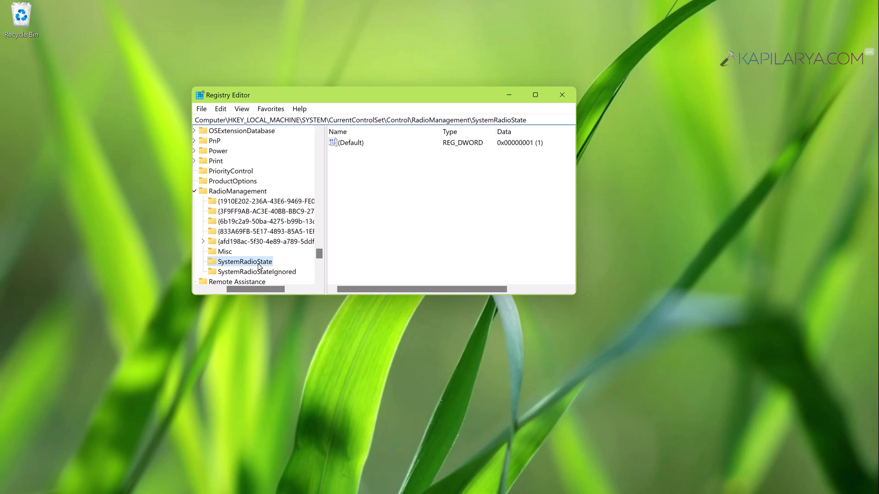
double_click(351, 146)
text(0)
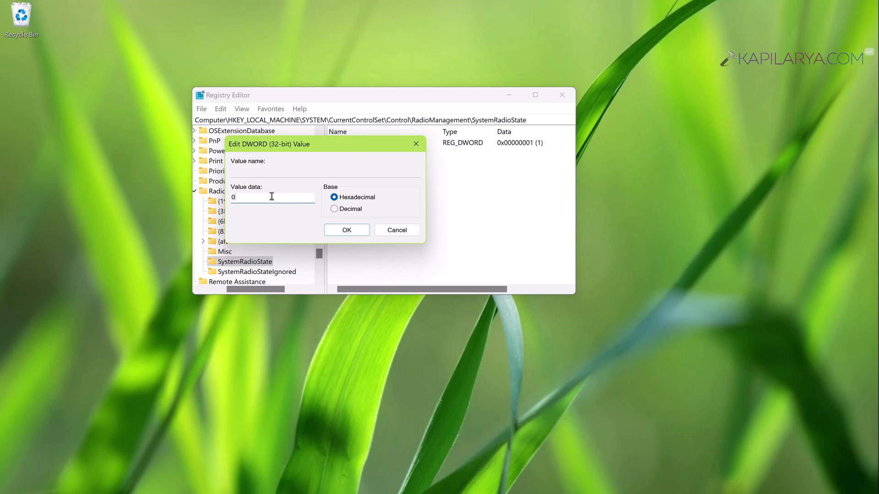
click(336, 232)
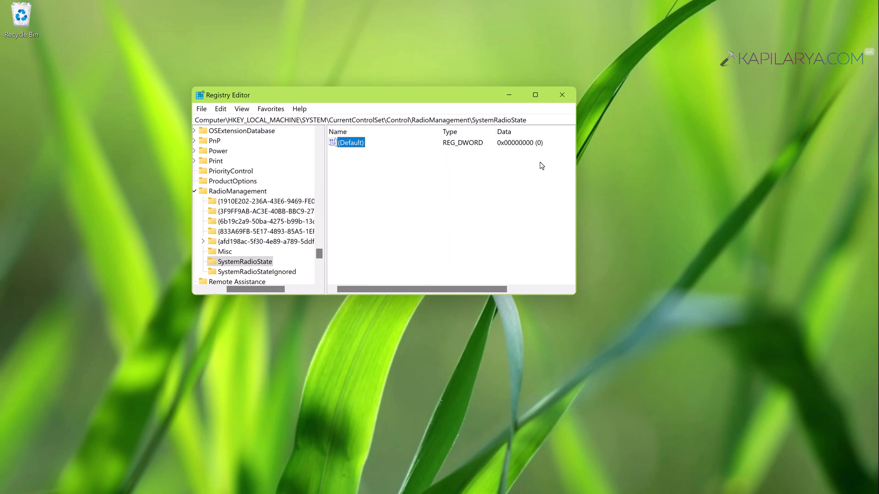
click(561, 97)
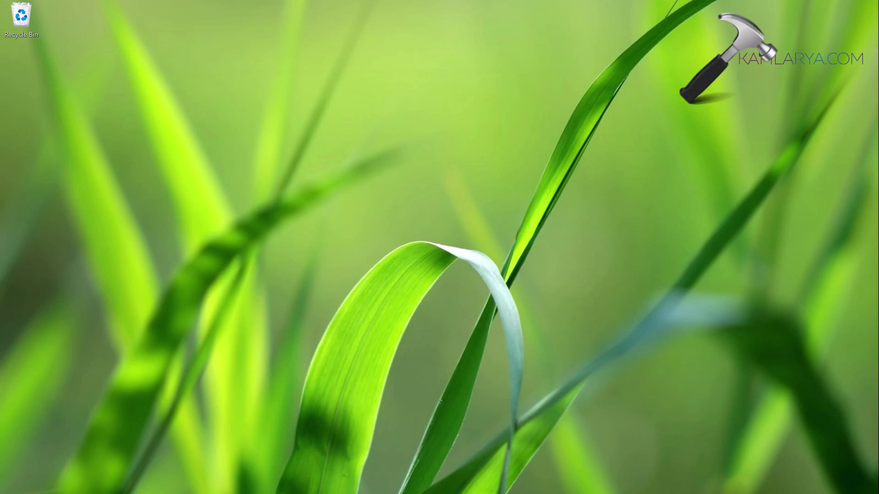